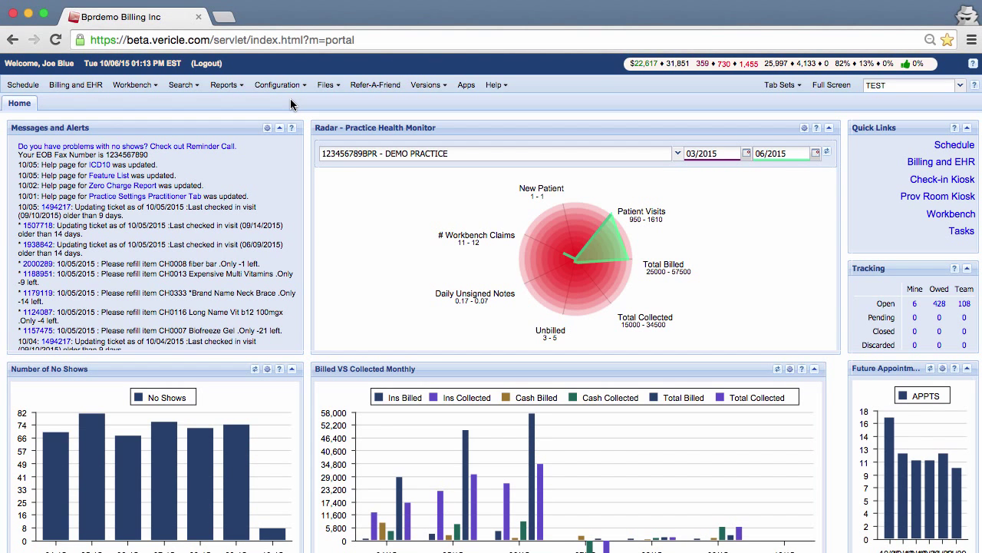
Open the payer fee schedules and load the Practice Fee Schedule contract for editing
click(295, 85)
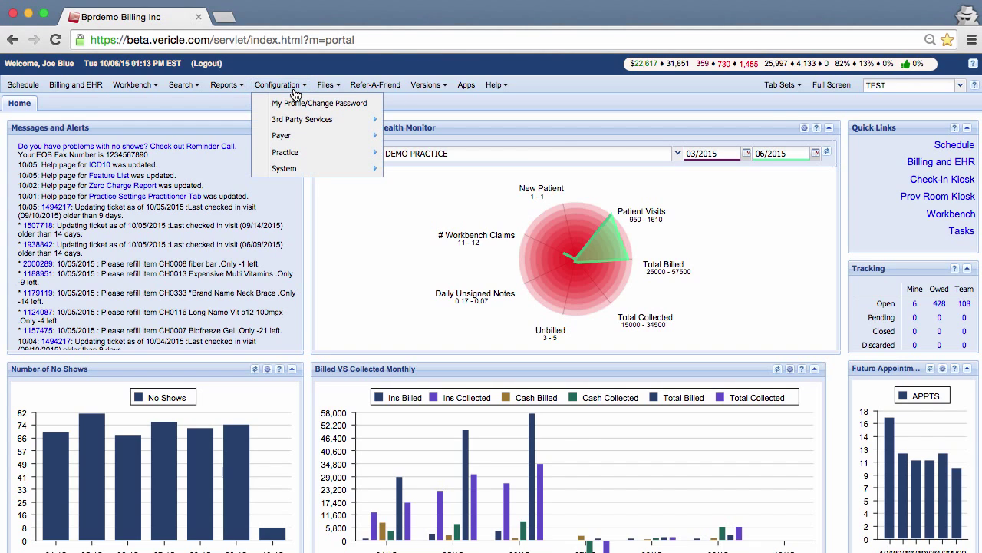
mouse_move(294, 137)
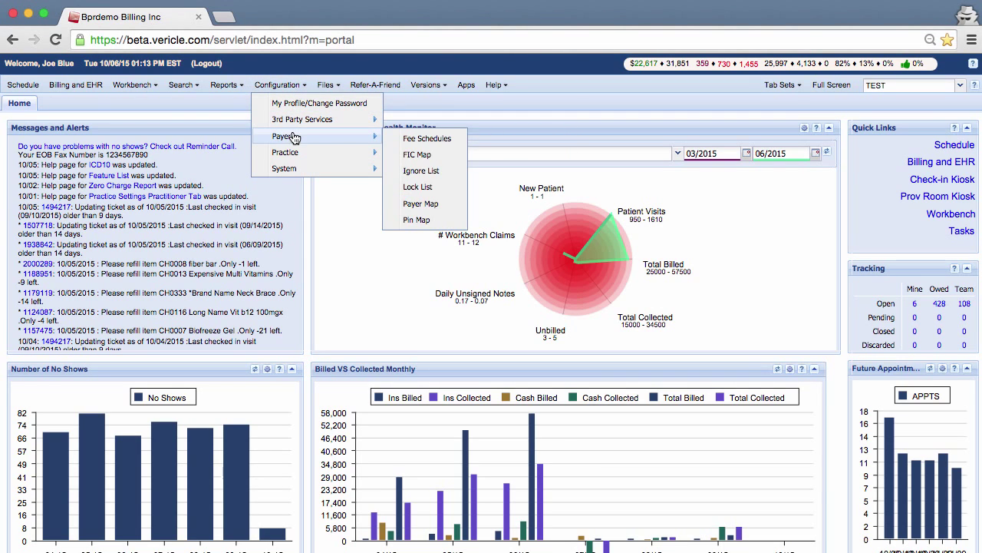
click(397, 138)
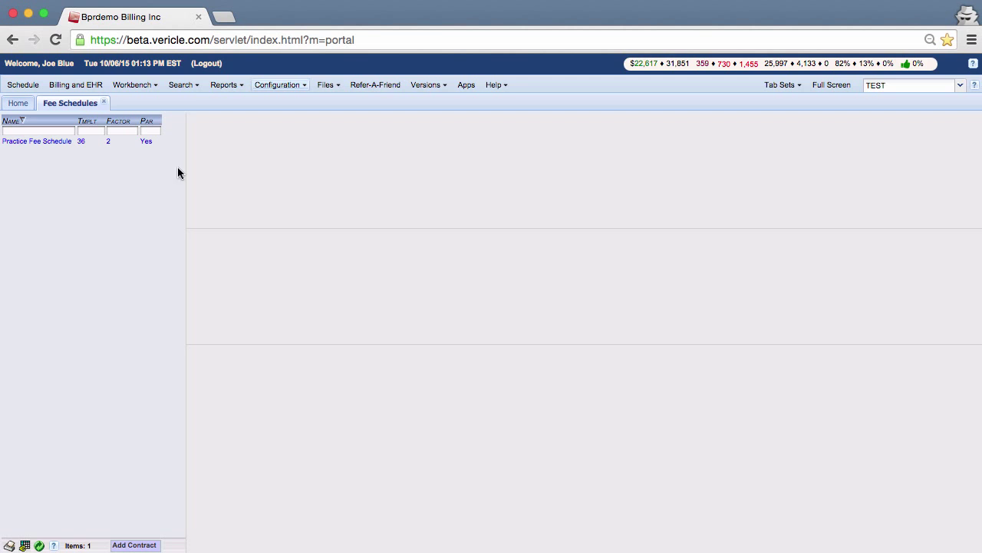
click(53, 145)
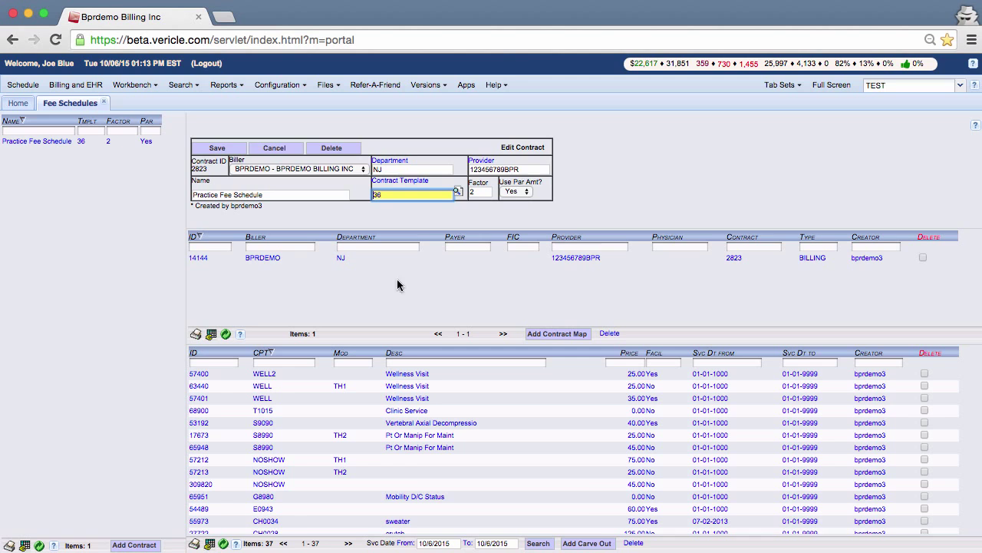
Start a new carve-out in the Practice Fee Schedule with procedure 97035 and price 50.00, leaving the modifier blank
click(587, 543)
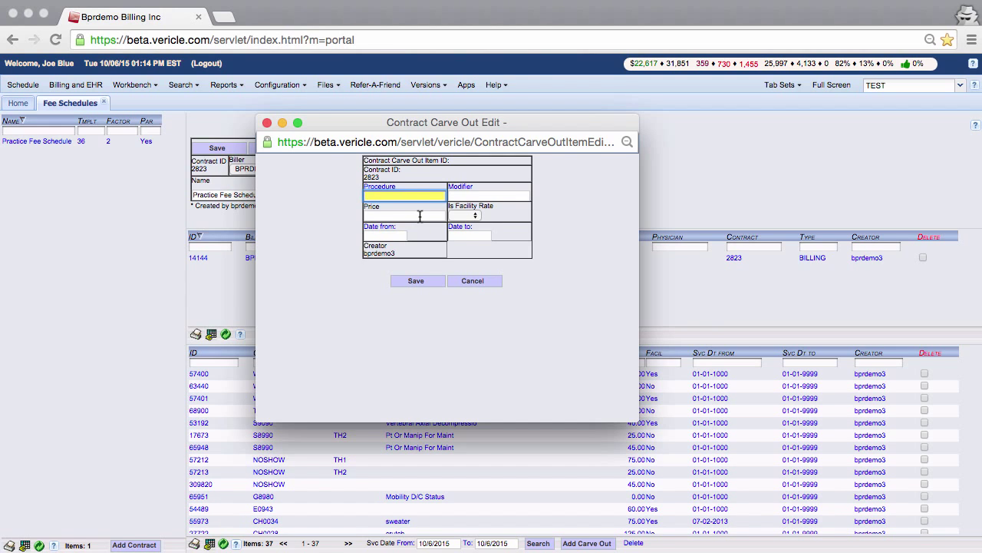
text(97035)
click(419, 218)
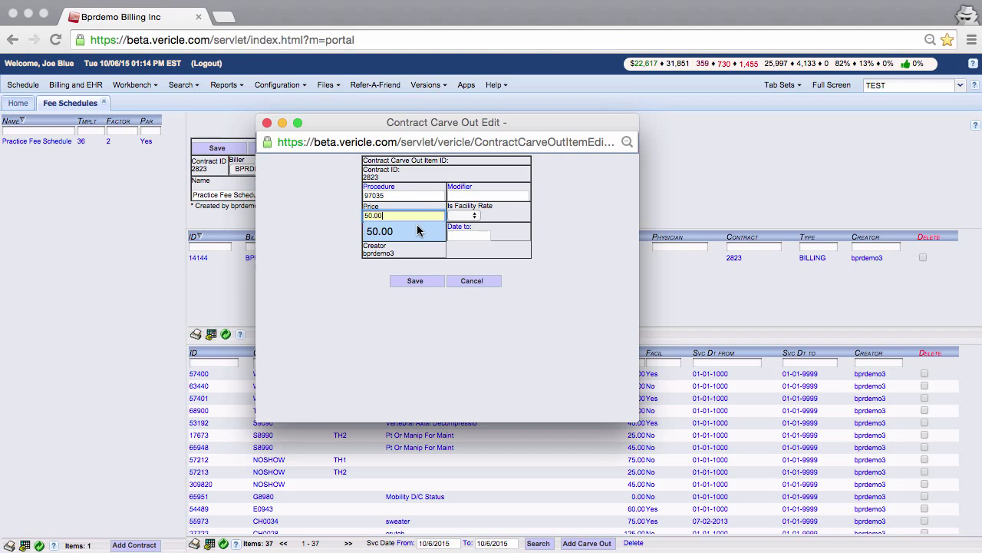
click(417, 231)
click(513, 195)
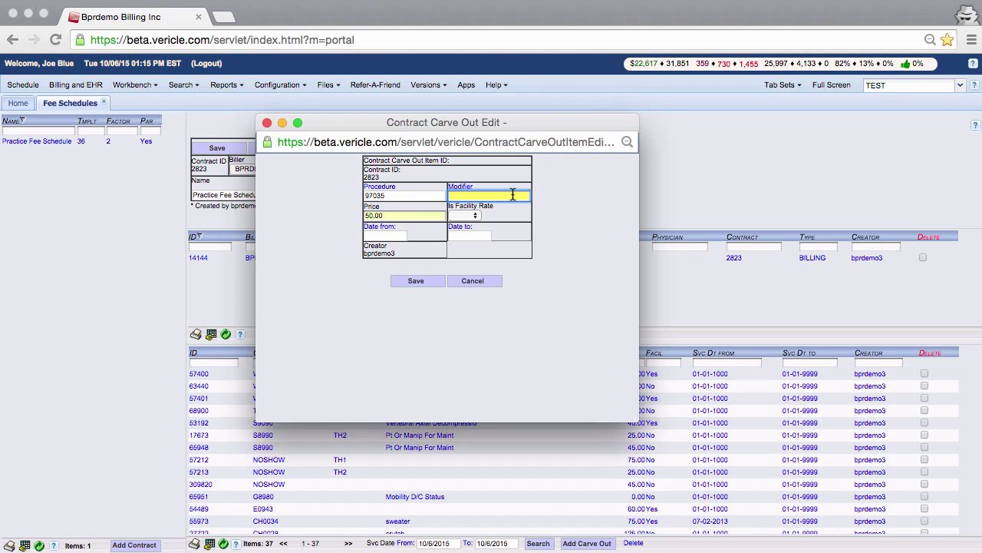
Look at the procedure code search page and close it to return to the carve-out entry
click(182, 91)
click(182, 85)
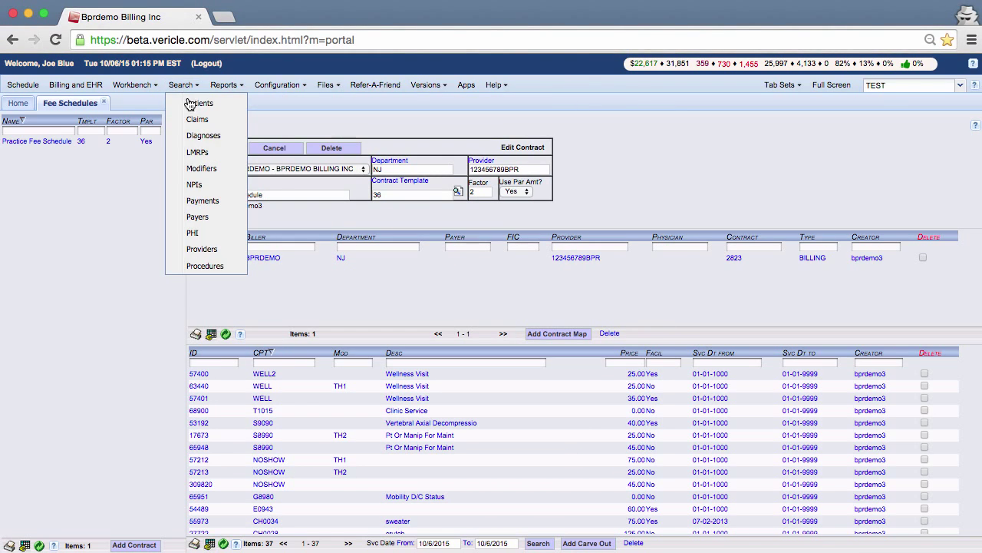
click(218, 265)
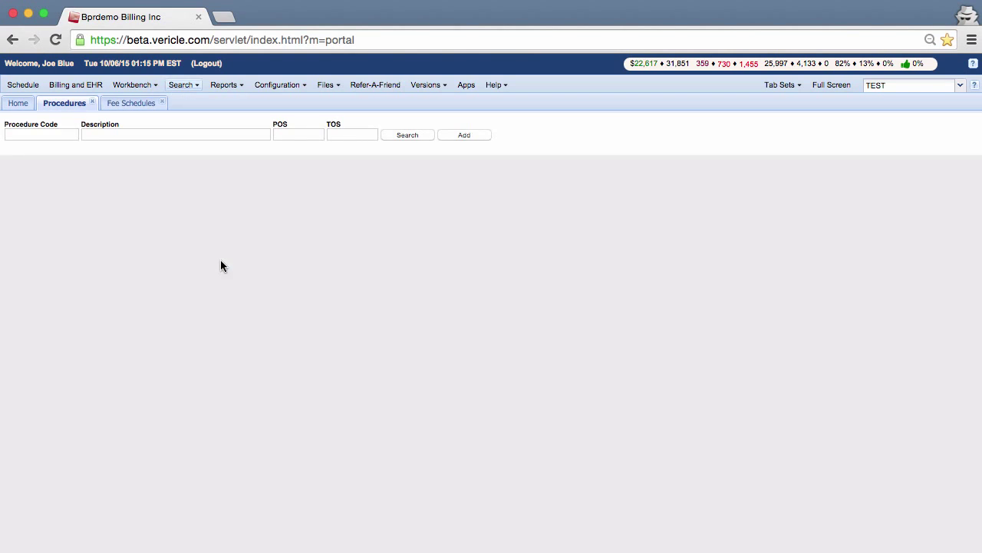
click(66, 135)
click(92, 102)
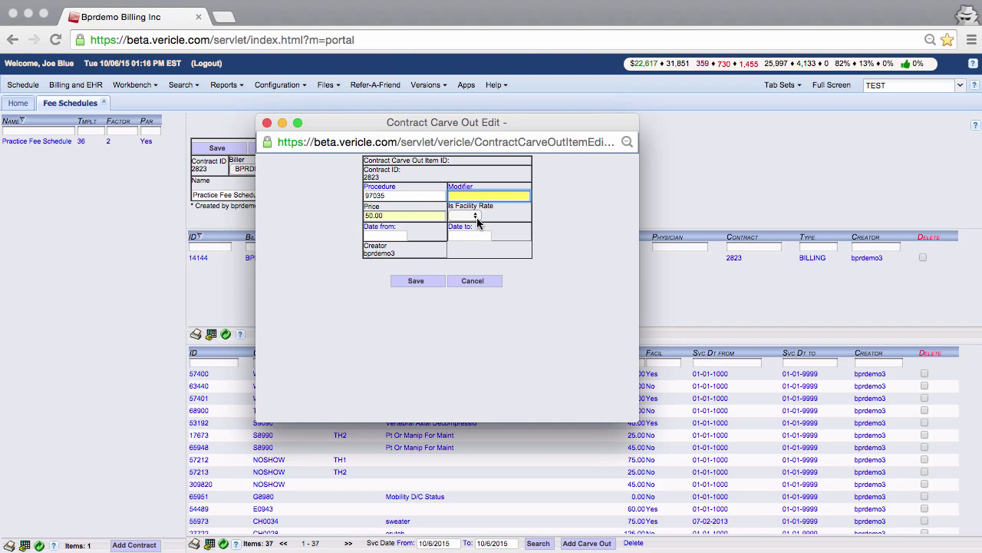
Mark the 97035 carve-out as not a facility rate and save it
click(476, 218)
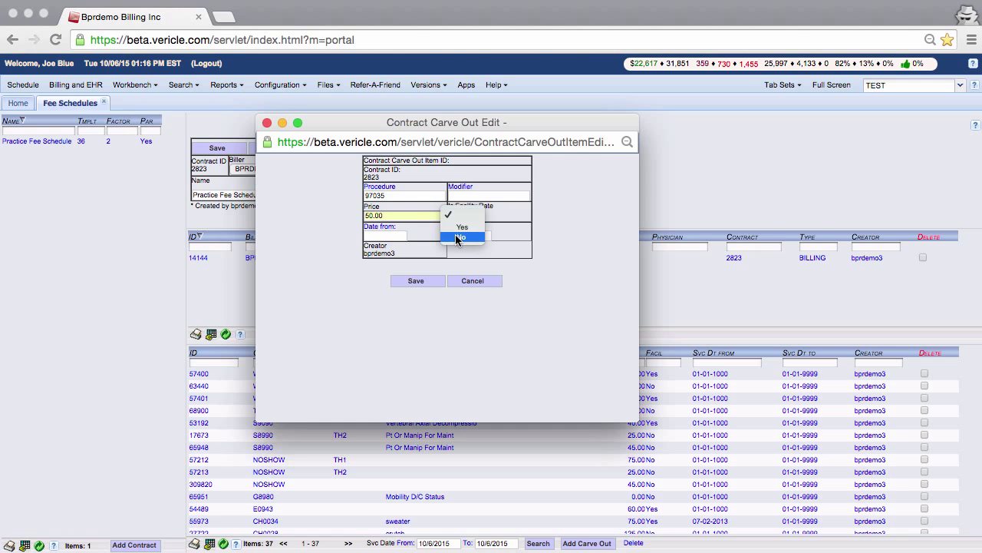
click(451, 237)
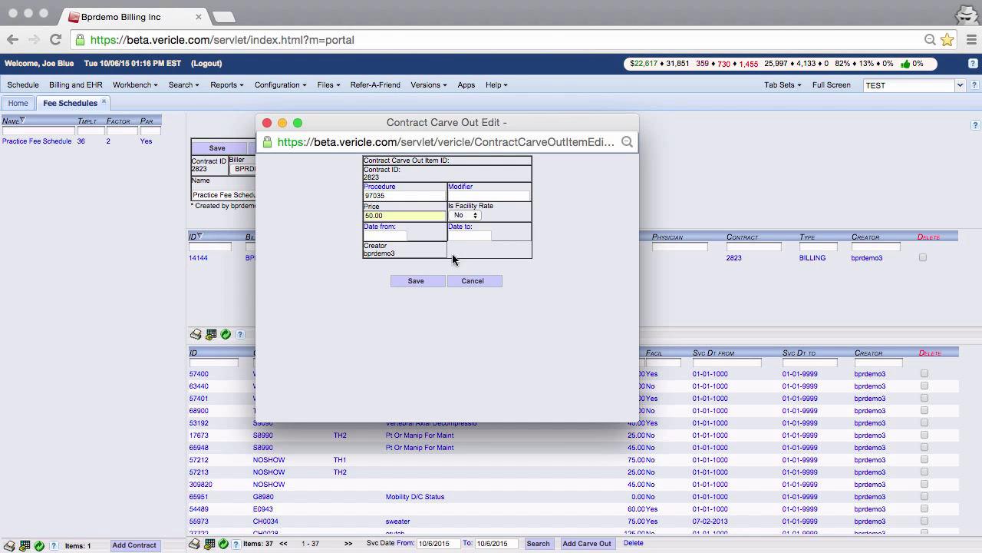
click(416, 281)
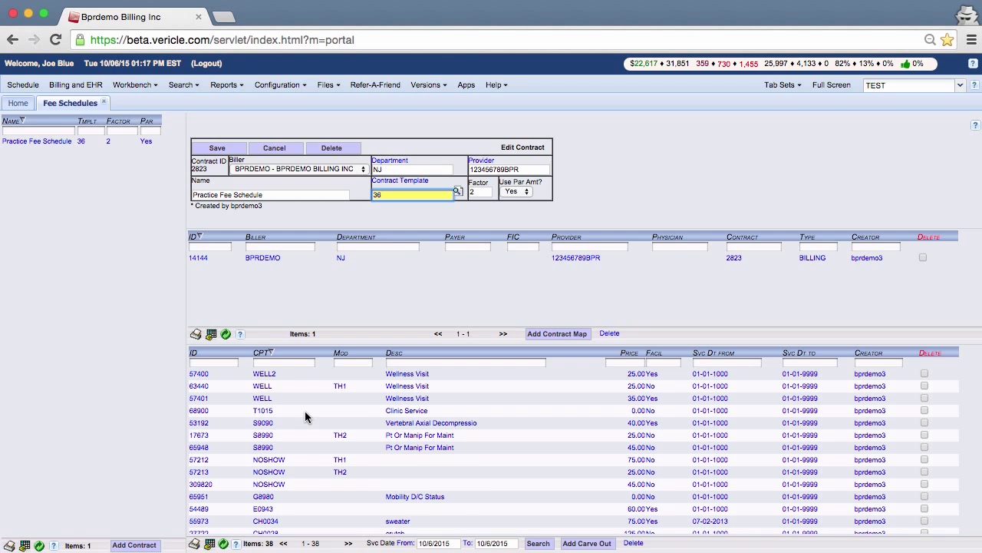
Reopen the 97035 Ultrasound Therapy carve-out, set its date range from 01-01-2015 to 01-01-2016, and save it
scroll(304, 411, down, 5)
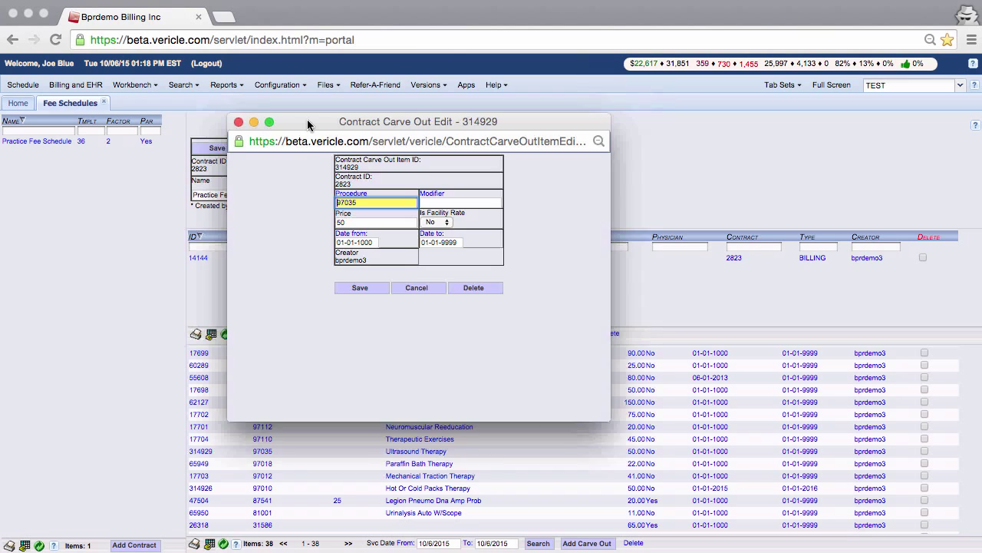
drag(241, 123, 369, 140)
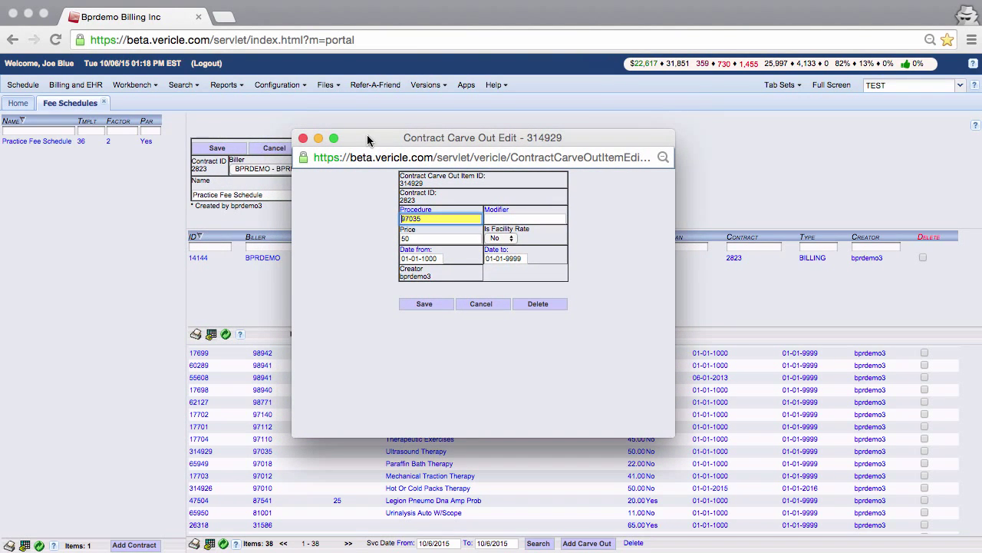
double_click(430, 258)
text(2015)
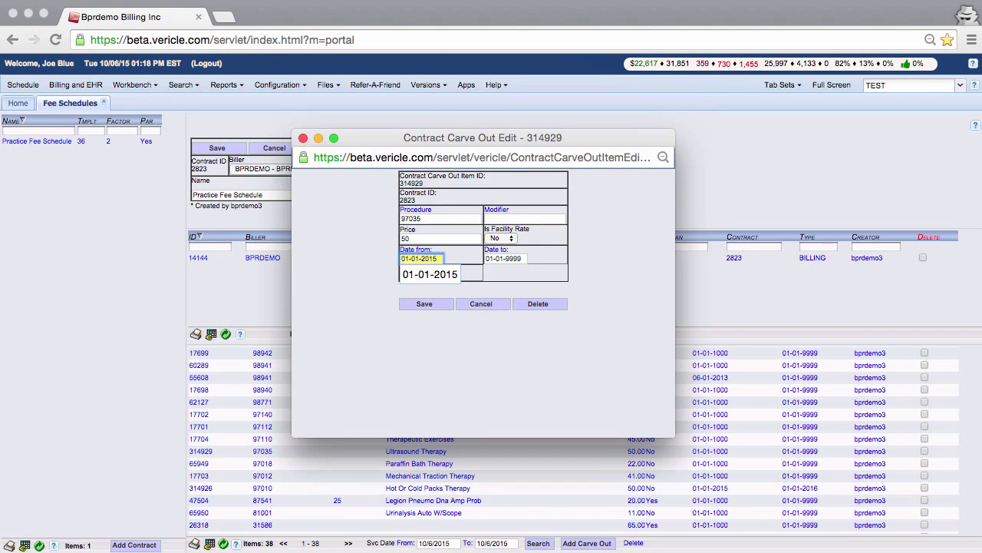
double_click(512, 258)
text(2016)
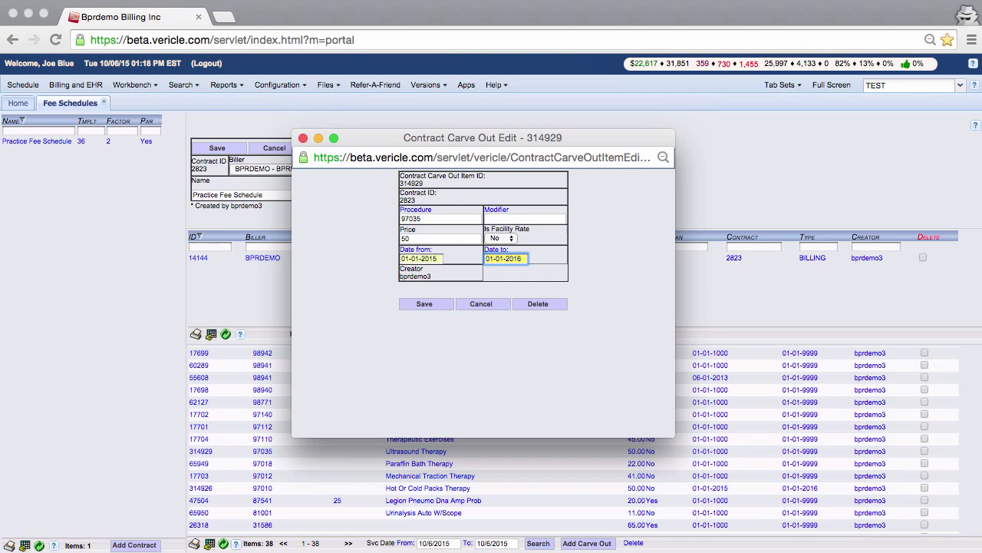
click(429, 304)
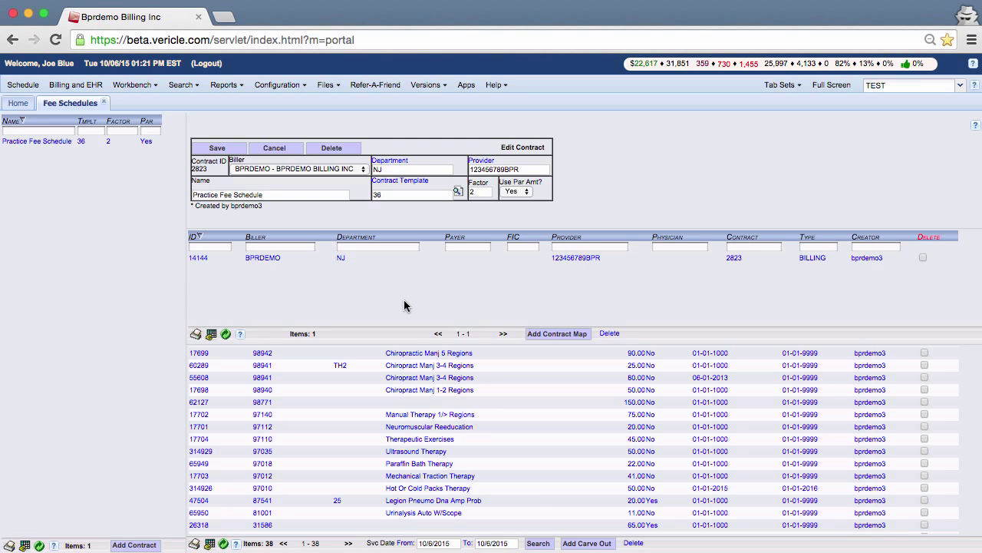
Add a second carve-out for procedure 97035 priced 60.00, with facility rate No and start date 01-02-2016, and save it
click(586, 544)
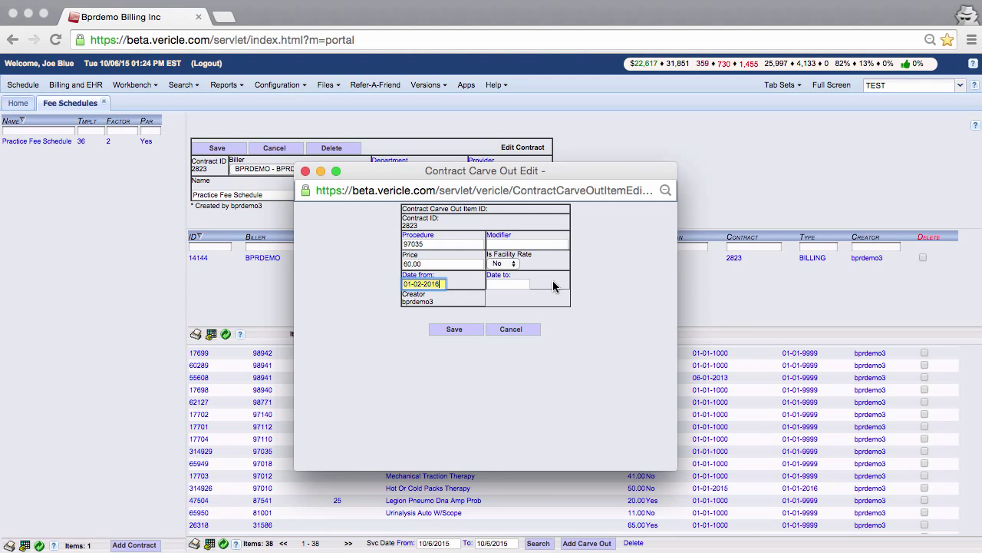
click(465, 330)
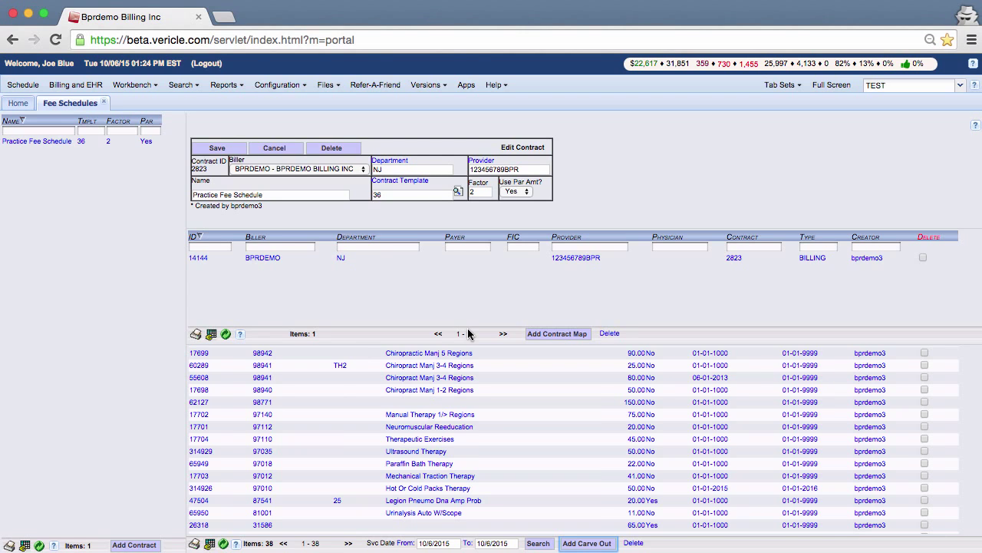
Filter the carve-out list by CPT code 97035 to check its entries, and clear the filter
scroll(290, 363, up, 5)
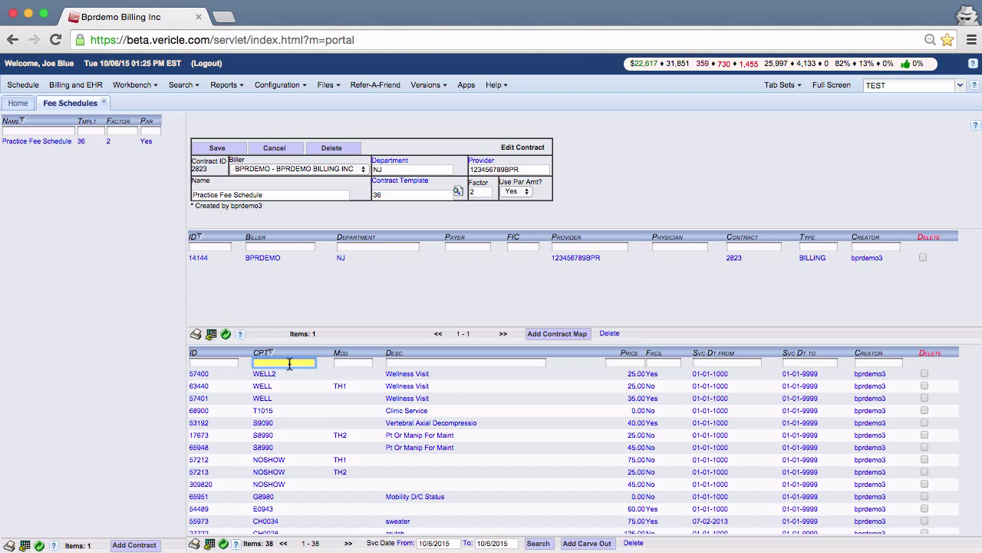
text(97035)
key(Return)
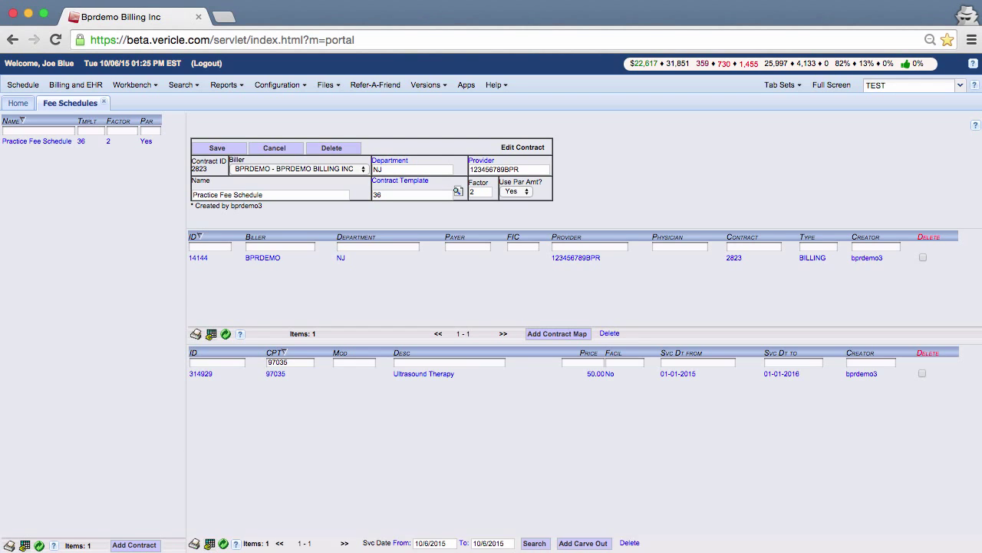
double_click(301, 365)
key(BackSpace)
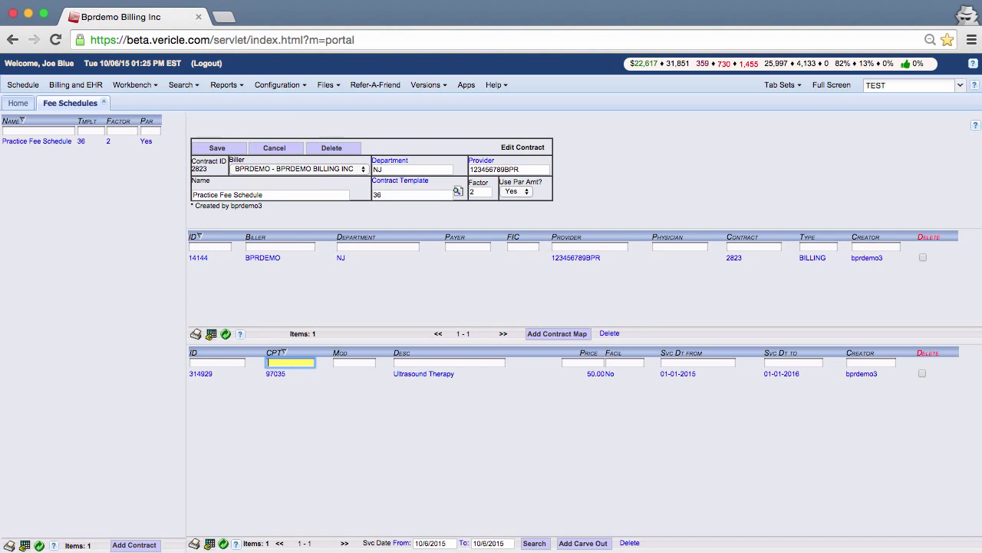
key(Return)
Open another blank carve-out entry for the Practice Fee Schedule
click(583, 542)
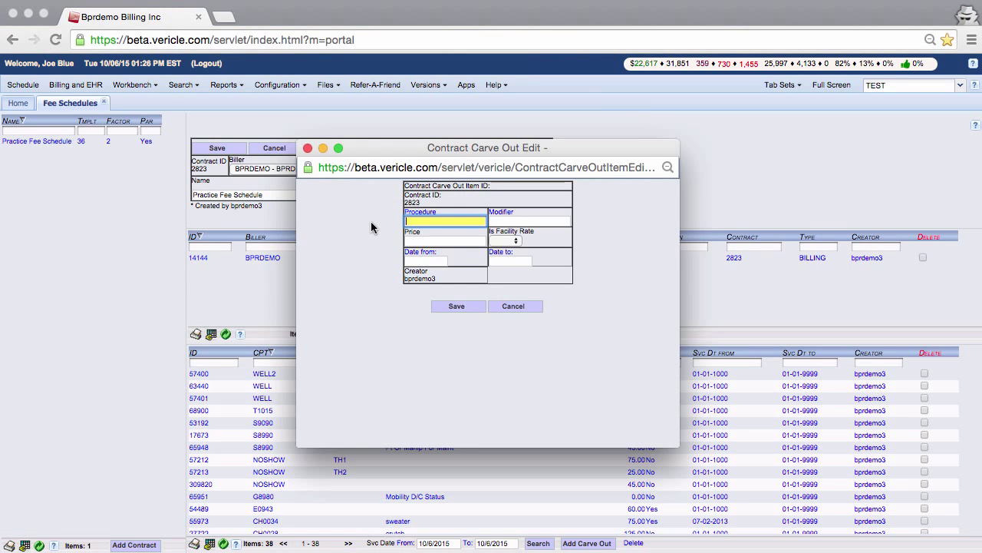